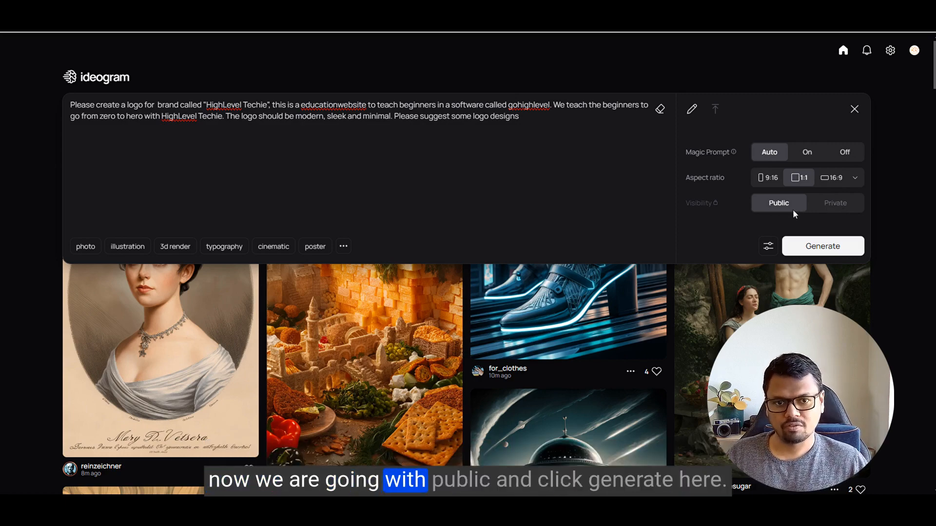
Generate public 1:1 logo designs for the HighLevel Techie brand and save the rocket design as an image file.
{"action": "left_click", "coordinate": [830, 245]}
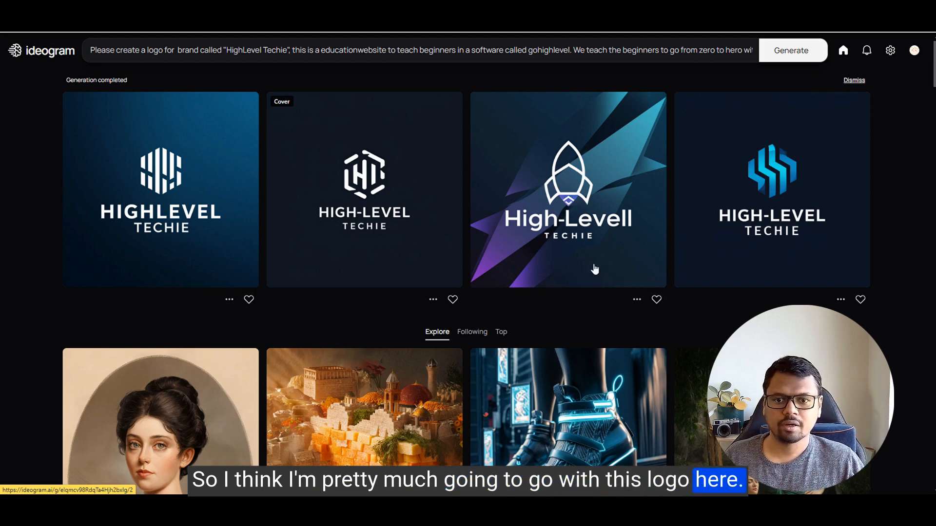
{"action": "left_click", "coordinate": [637, 299]}
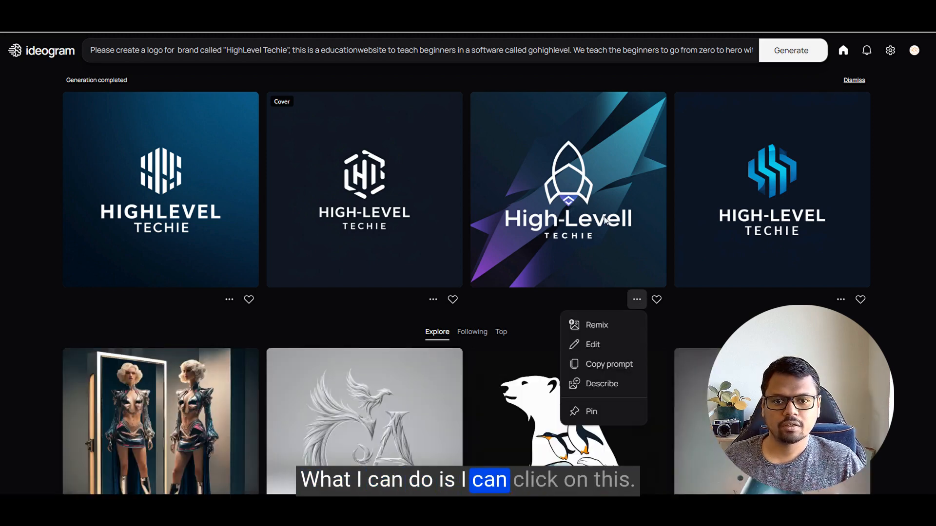
{"action": "left_click", "coordinate": [555, 175]}
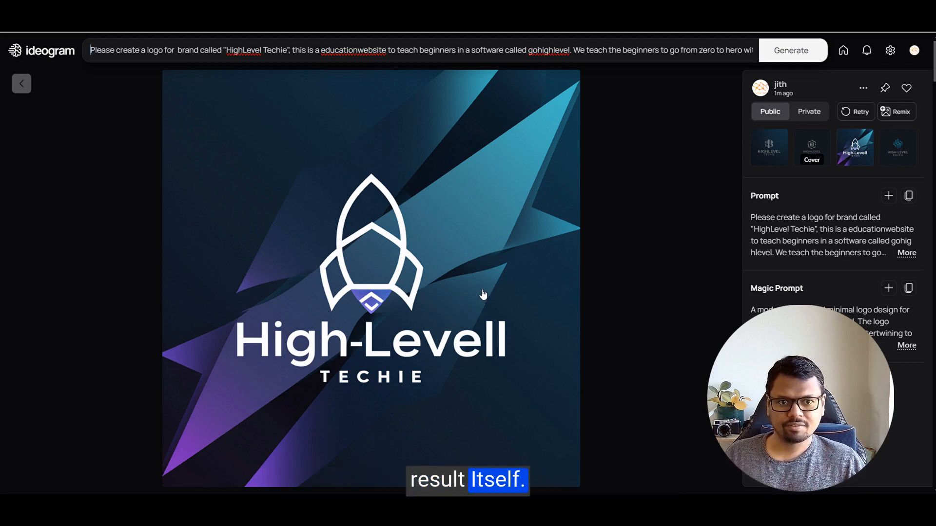
{"action": "right_click", "coordinate": [440, 213]}
{"action": "left_click", "coordinate": [472, 233]}
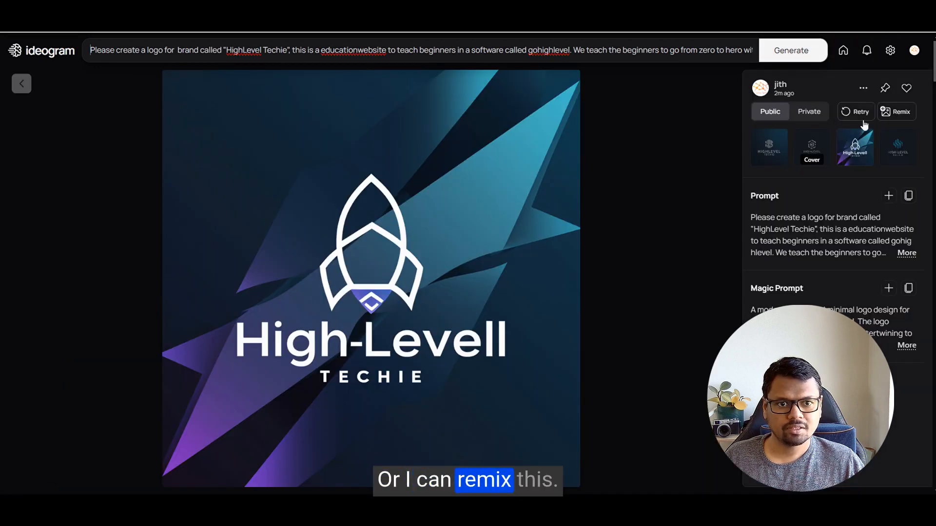
Remix the rocket logo at maximum image weight and again at 50, adding "Please check the spelling. It MUST be HighLevel Techie" to the prompt.
{"action": "left_click", "coordinate": [900, 112]}
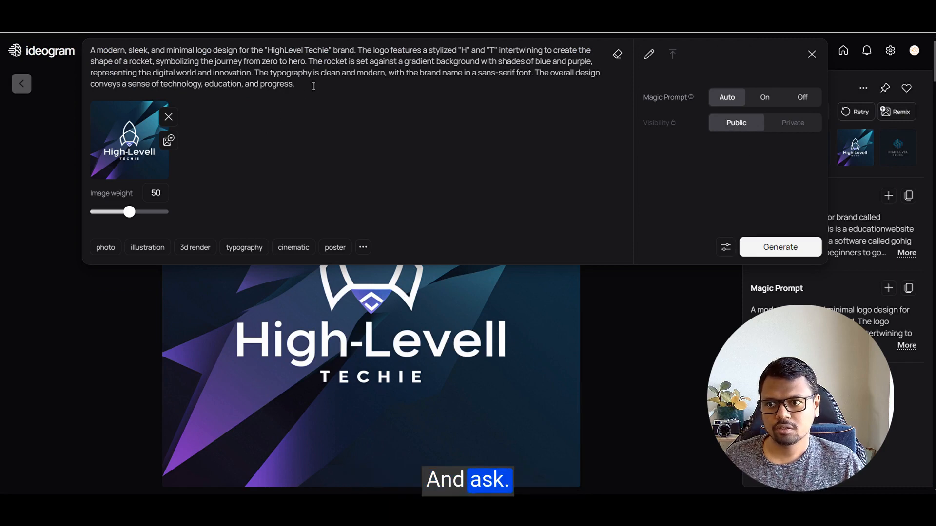
{"action": "left_click_drag", "start_coordinate": [129, 212], "coordinate": [168, 216]}
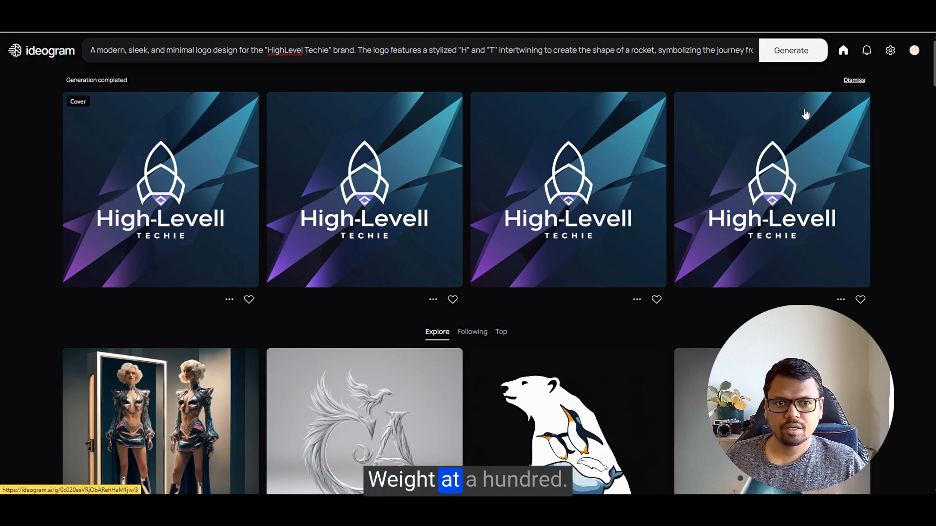
{"action": "left_click", "coordinate": [173, 196]}
{"action": "left_click", "coordinate": [850, 111]}
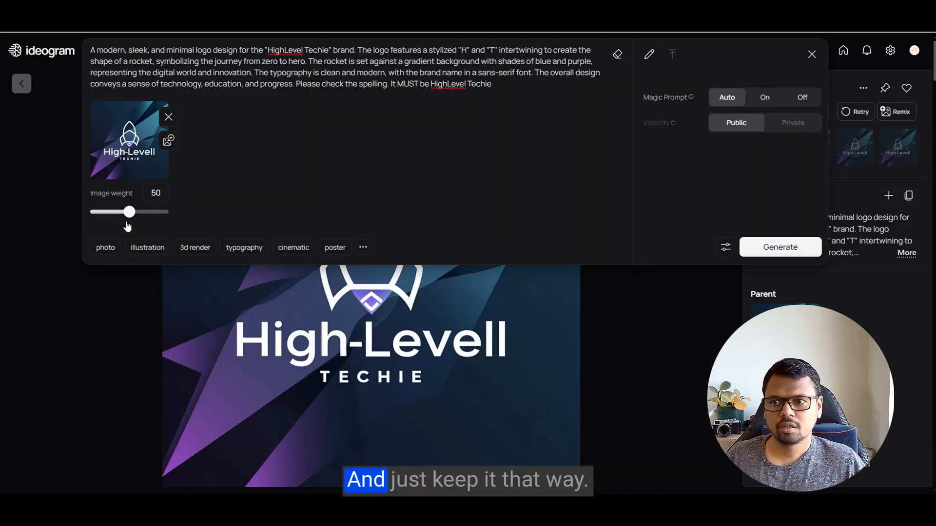
{"action": "left_click", "coordinate": [770, 247]}
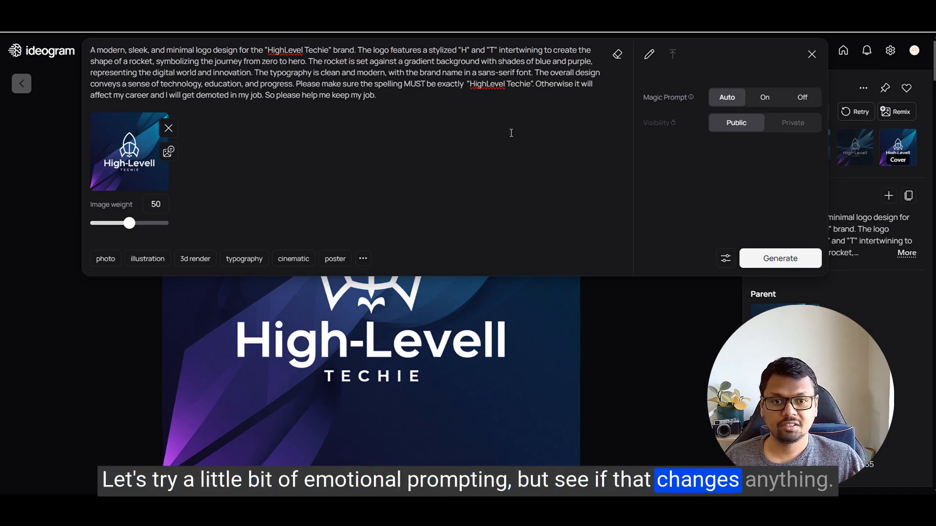
Generate logos with an emotional prompt demanding the exact "HighLevel Techie" spelling, once with the reference image and once without it.
{"action": "key", "text": "Return"}
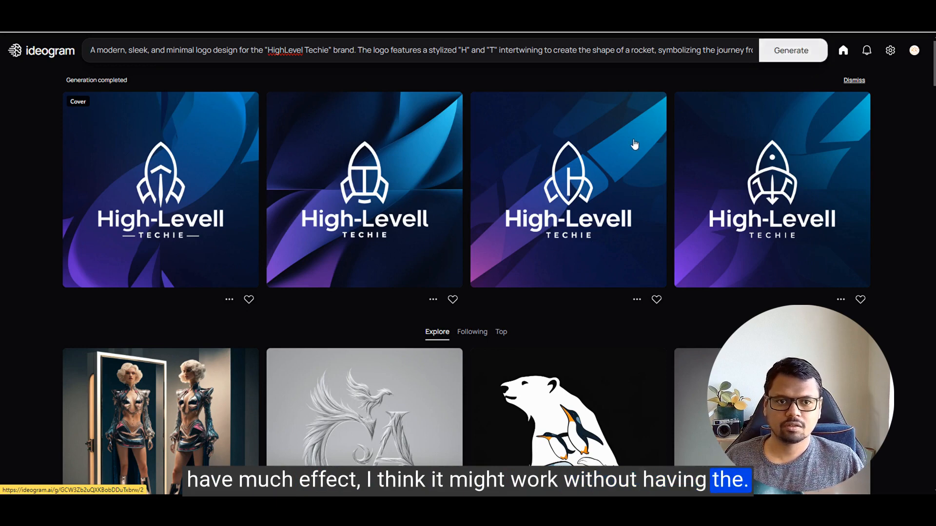
{"action": "left_click", "coordinate": [737, 55]}
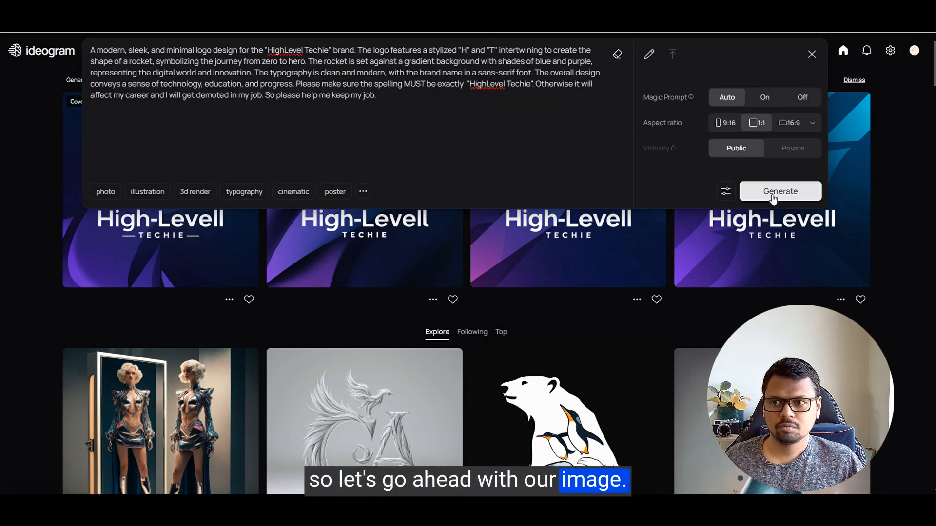
{"action": "left_click", "coordinate": [773, 192]}
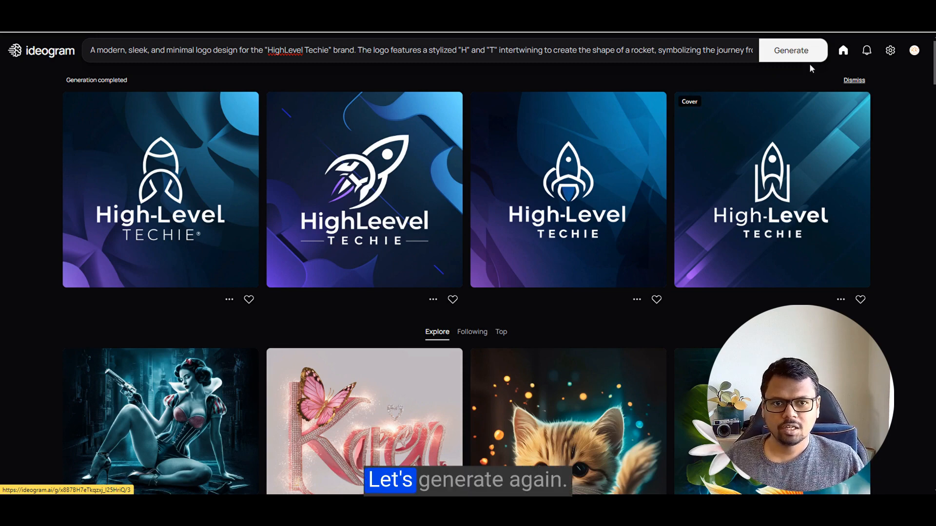
Save the third rocket design and generate another set of logos with the same prompt.
{"action": "right_click", "coordinate": [600, 179]}
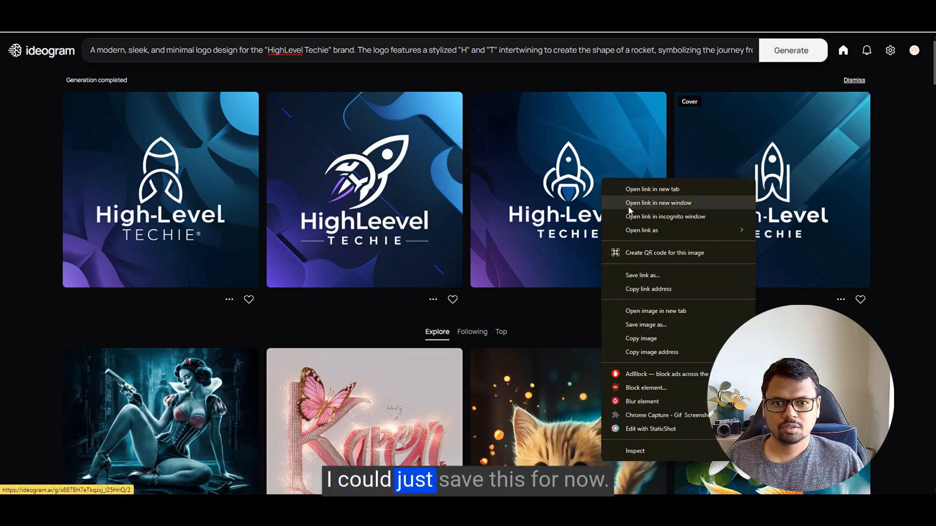
{"action": "left_click", "coordinate": [646, 276]}
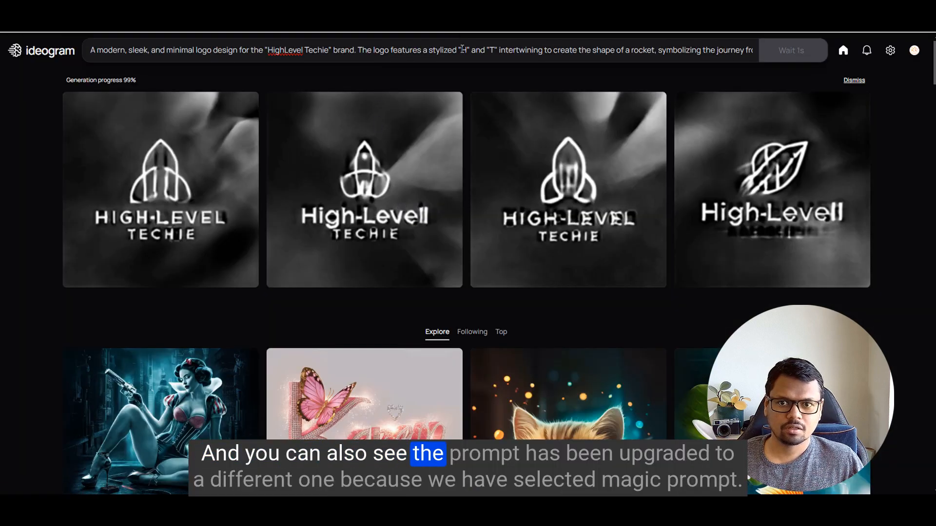
Generate logos with the prompt changed to the website heading's Inter Tight font and no spaces or hyphen between High and Level.
{"action": "left_click", "coordinate": [462, 49]}
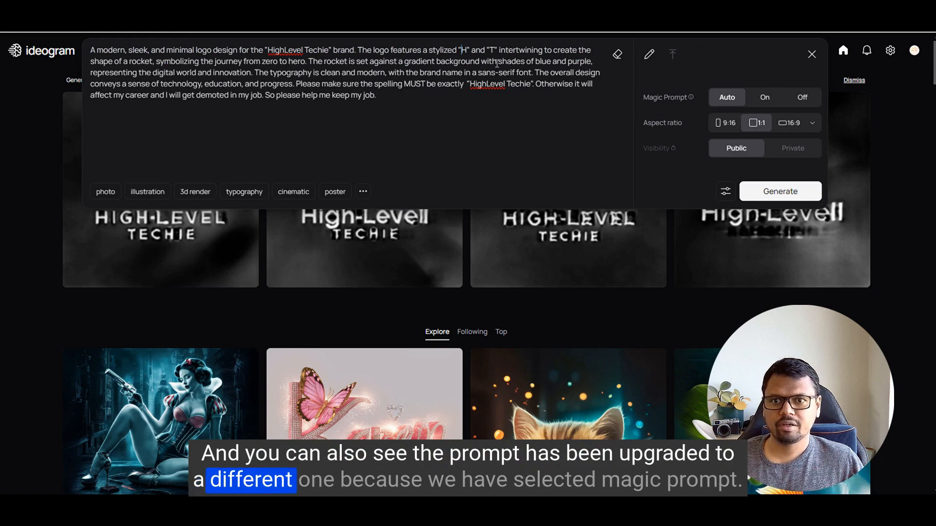
{"action": "mouse_move", "coordinate": [675, 98]}
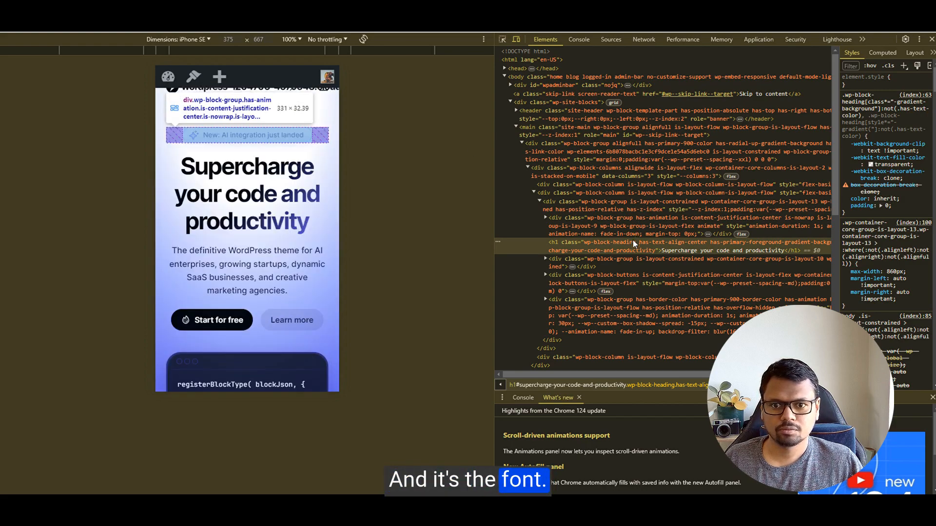
{"action": "scroll", "coordinate": [248, 219], "scroll_direction": "down", "scroll_amount": 10}
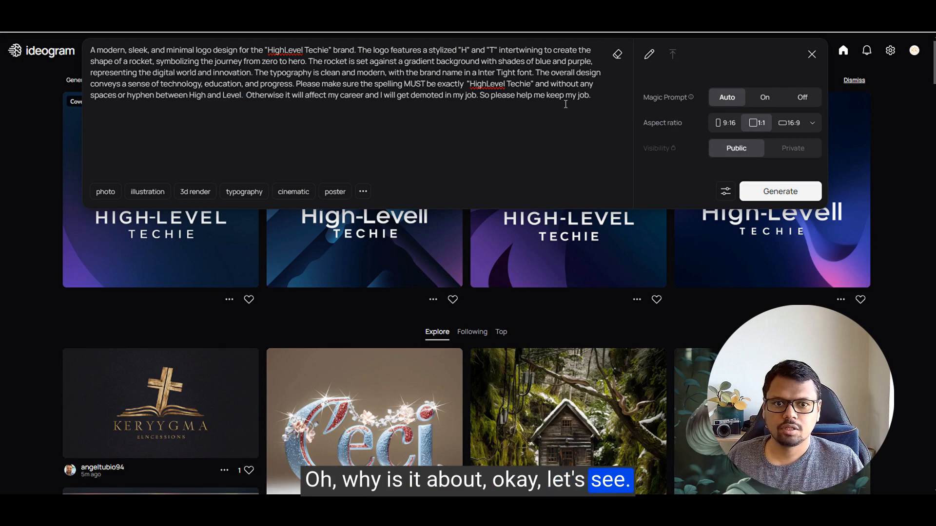
{"action": "left_click", "coordinate": [771, 194]}
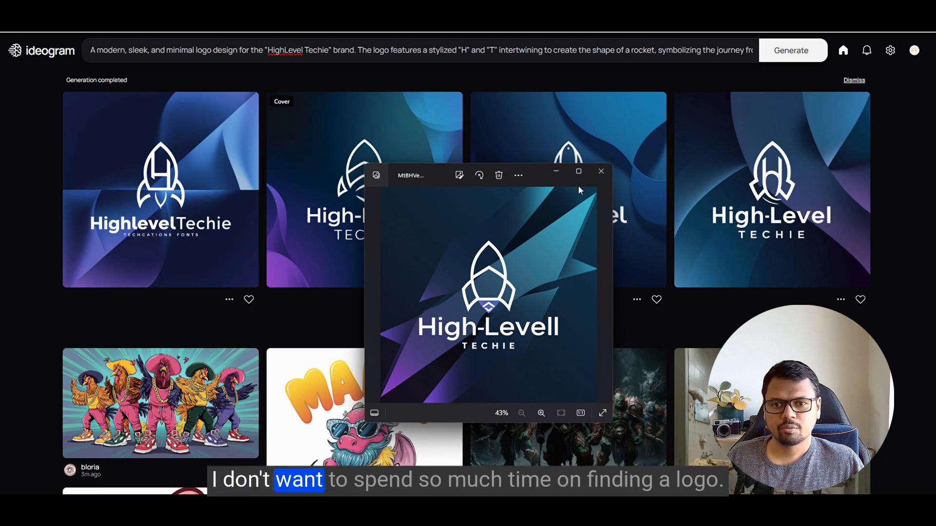
Close the saved logo's preview and create a blank logo design in Canva.
{"action": "mouse_move", "coordinate": [579, 172]}
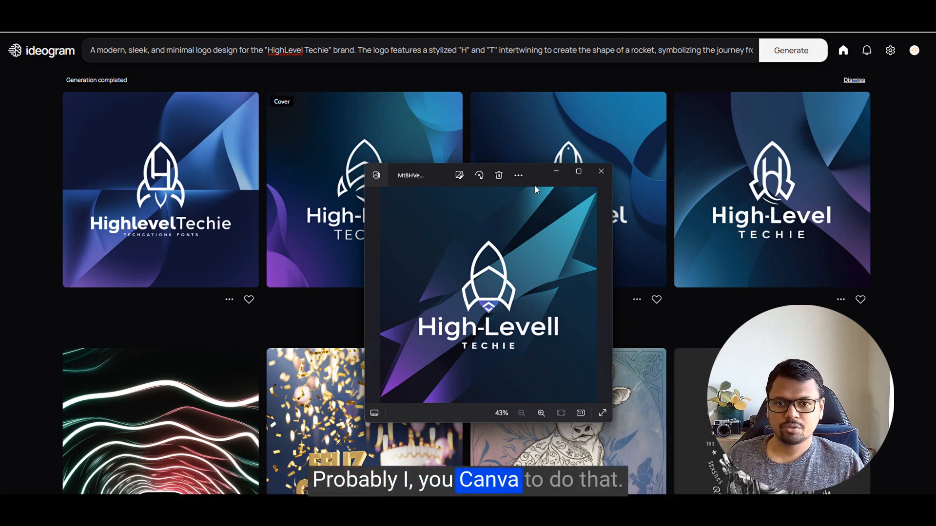
{"action": "key", "text": "alt+F4"}
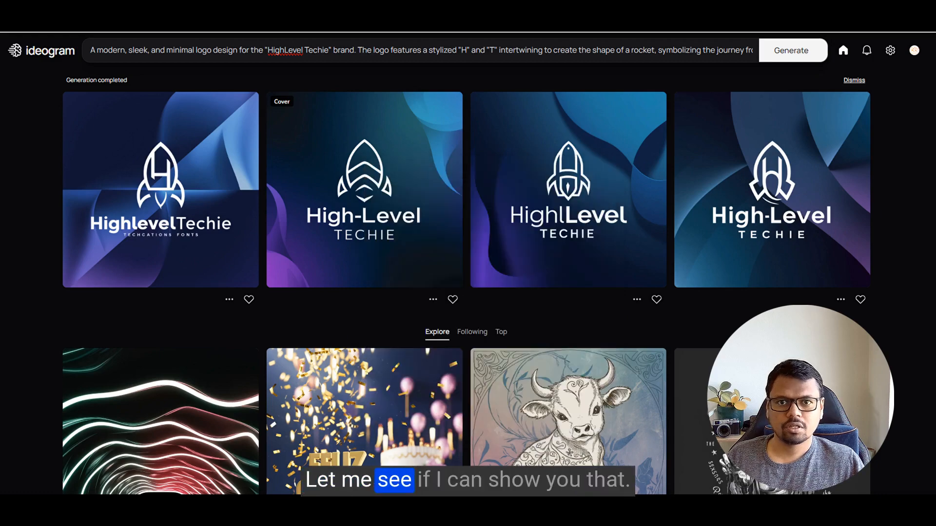
{"action": "key", "text": "ctrl+t"}
{"action": "type", "text": "canva"}
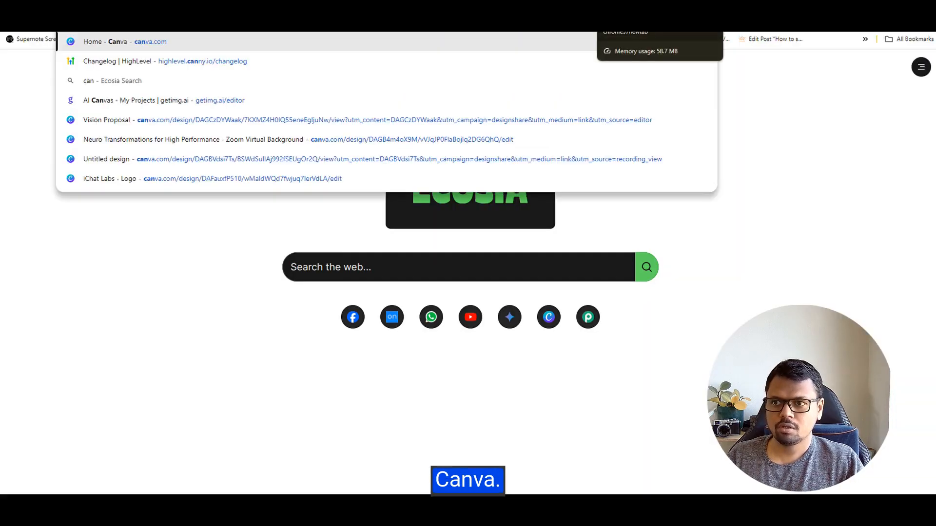
{"action": "key", "text": "Return"}
{"action": "left_click", "coordinate": [420, 165]}
{"action": "type", "text": "logo"}
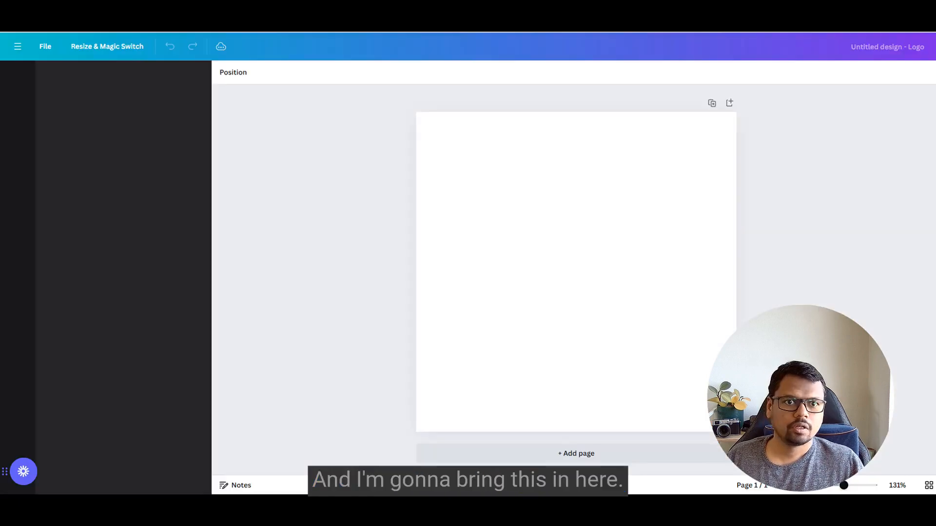
Place the saved rocket logo image on the canvas and enlarge it to fill the whole page.
{"action": "left_click_drag", "start_coordinate": [804, 96], "coordinate": [132, 249]}
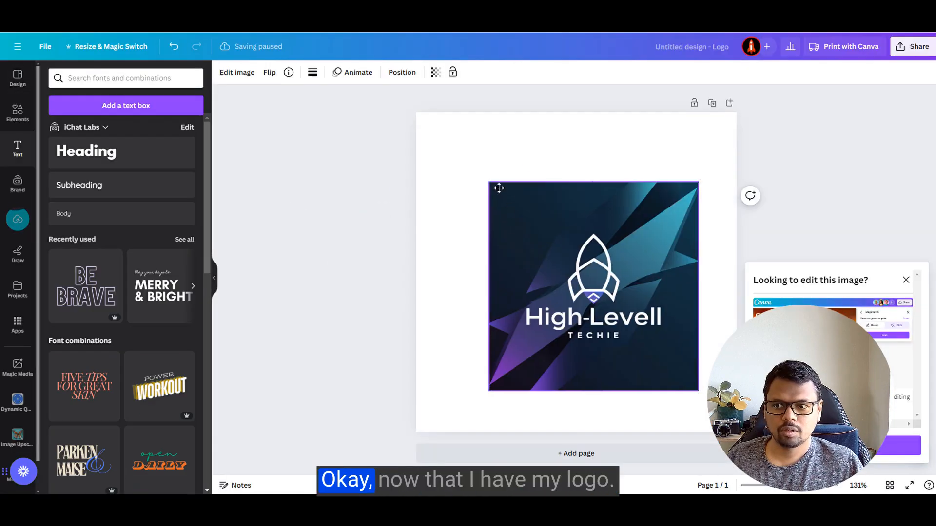
{"action": "left_click_drag", "start_coordinate": [507, 215], "coordinate": [447, 153]}
{"action": "left_click_drag", "start_coordinate": [623, 321], "coordinate": [736, 431]}
{"action": "left_click", "coordinate": [258, 222]}
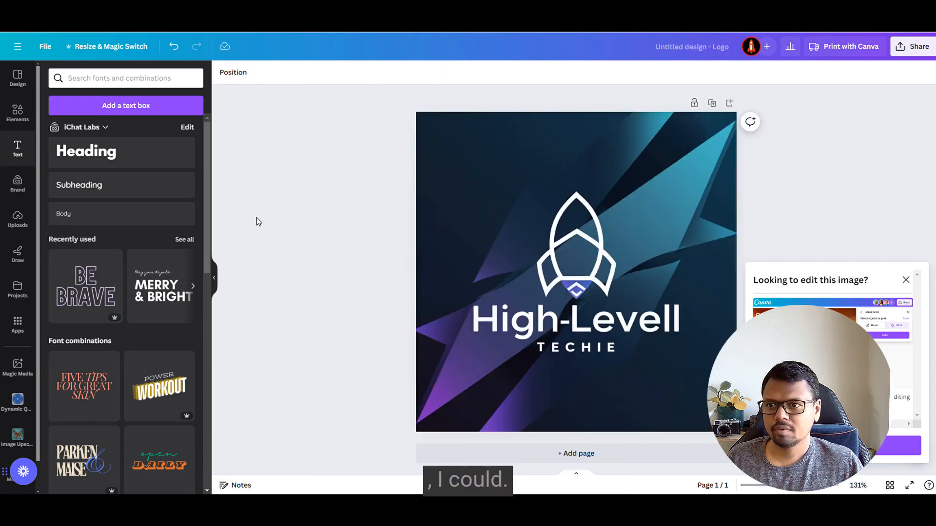
Erase the extra final "l" and the hyphen from "High-Levell" using Magic Eraser with brush size 13.
{"action": "left_click", "coordinate": [507, 190]}
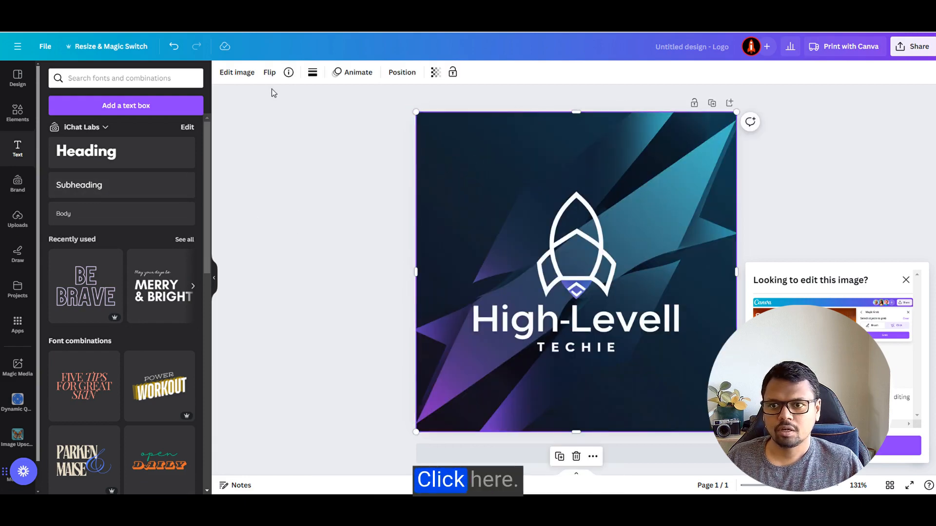
{"action": "left_click", "coordinate": [238, 73]}
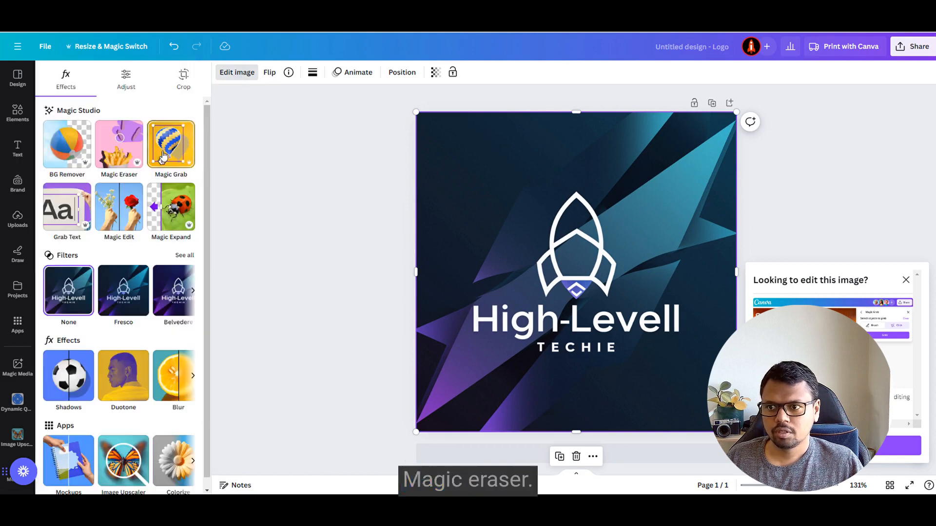
{"action": "left_click", "coordinate": [117, 147]}
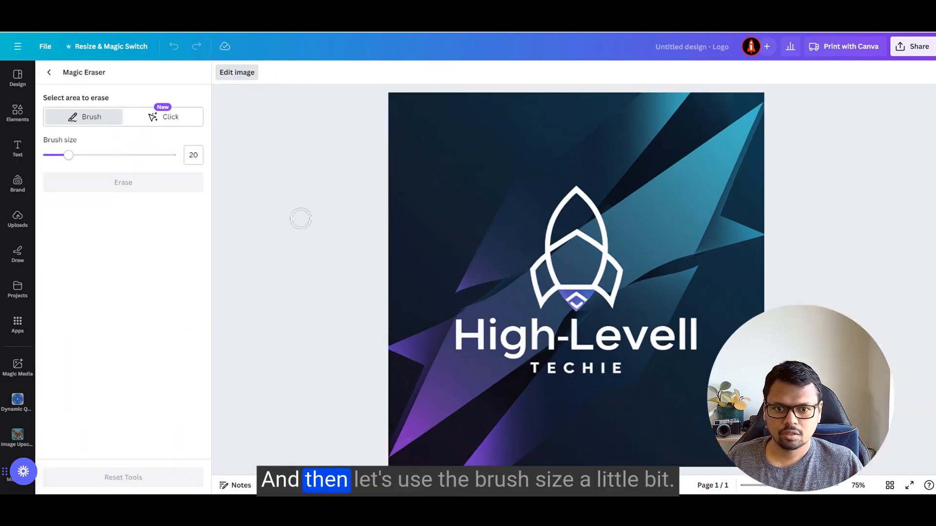
{"action": "left_click_drag", "start_coordinate": [73, 161], "coordinate": [59, 158]}
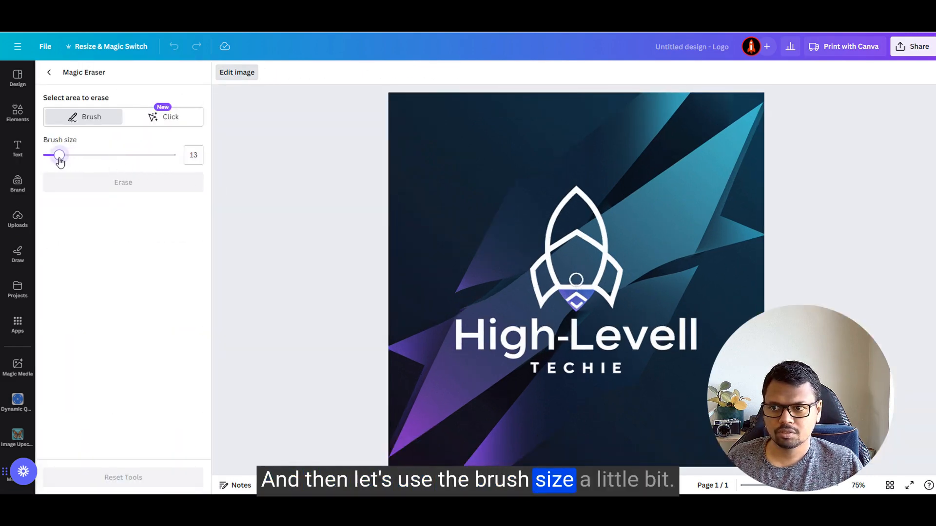
{"action": "left_click_drag", "start_coordinate": [694, 324], "coordinate": [695, 342]}
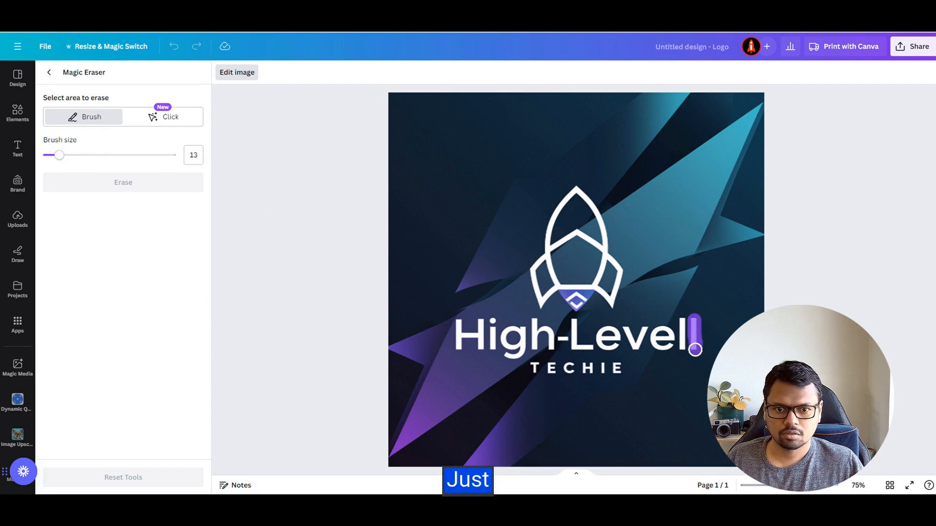
{"action": "left_click", "coordinate": [112, 182]}
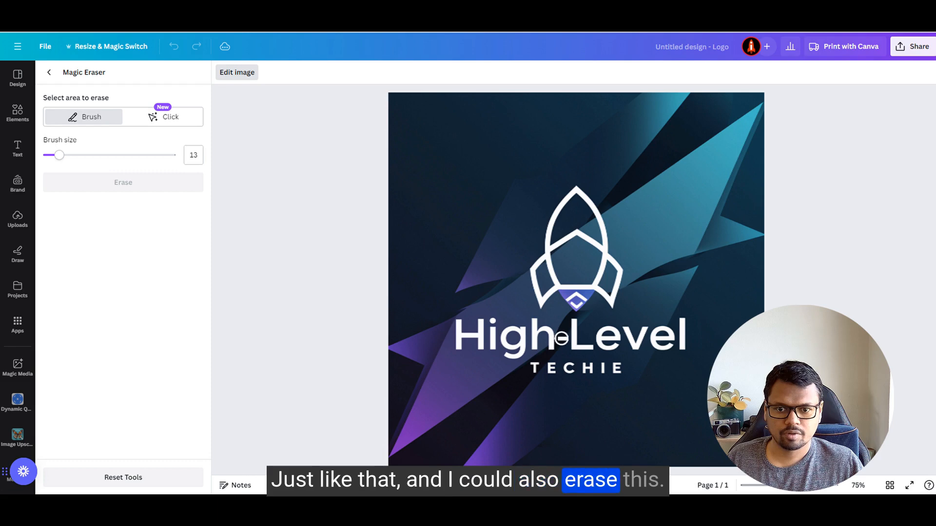
{"action": "left_click_drag", "start_coordinate": [556, 337], "coordinate": [567, 337]}
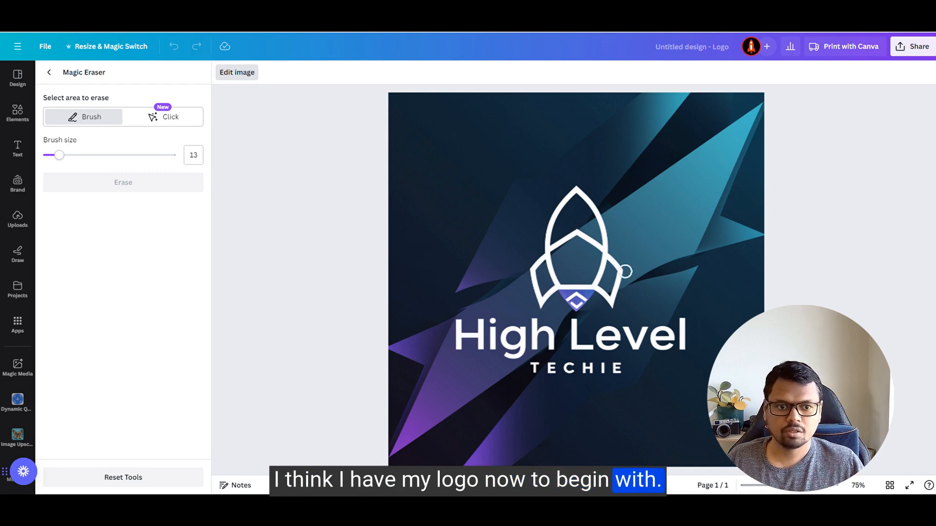
{"action": "left_click", "coordinate": [299, 195]}
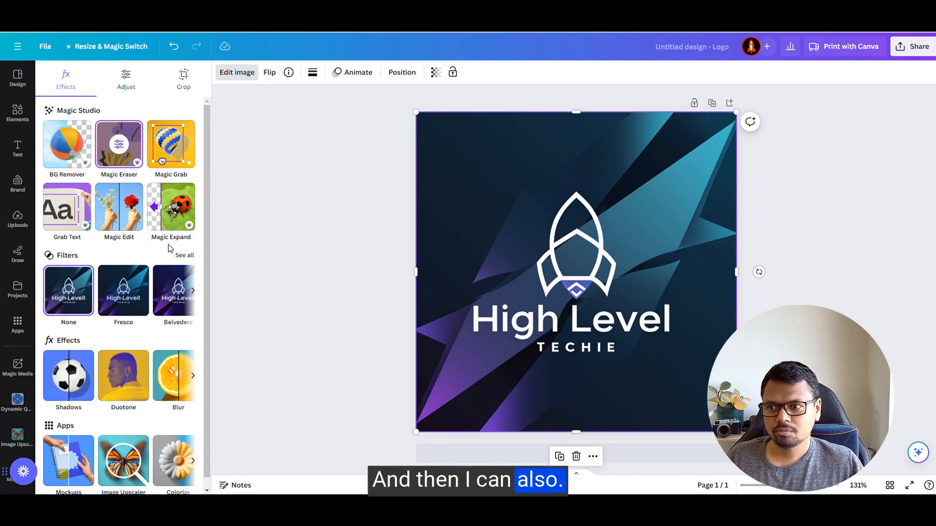
Try a 4x upscale of the logo with Image Upscaler and go back without replacing the original image.
{"action": "scroll", "coordinate": [169, 249], "scroll_direction": "down", "scroll_amount": 1}
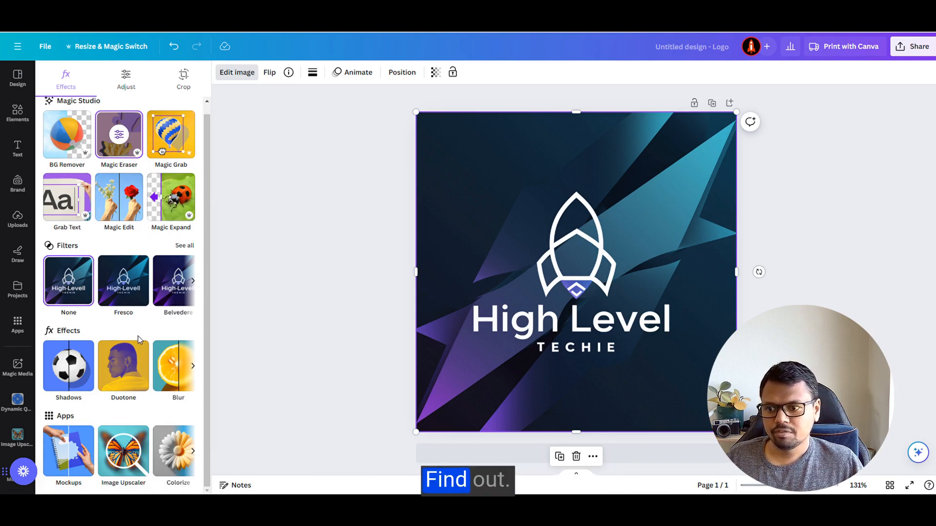
{"action": "left_click", "coordinate": [130, 461]}
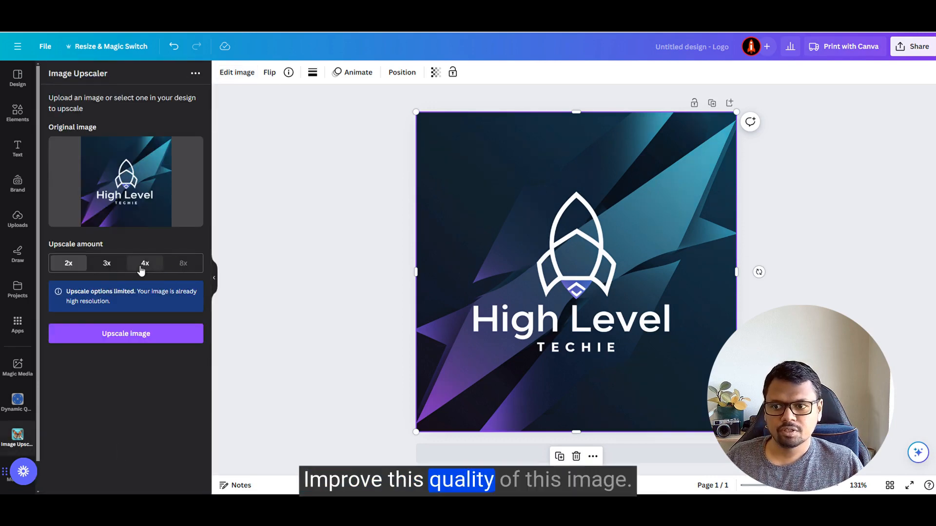
{"action": "left_click", "coordinate": [146, 266]}
{"action": "left_click", "coordinate": [119, 337]}
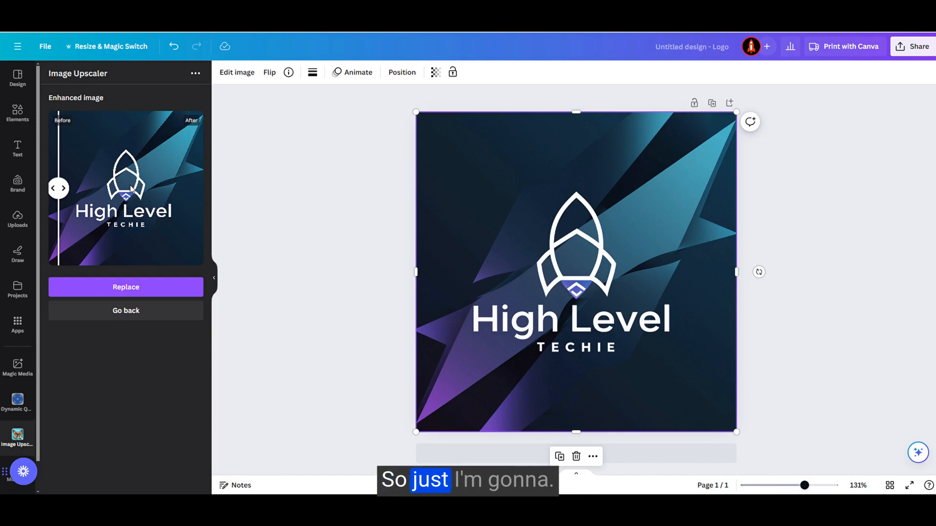
{"action": "left_click", "coordinate": [133, 316]}
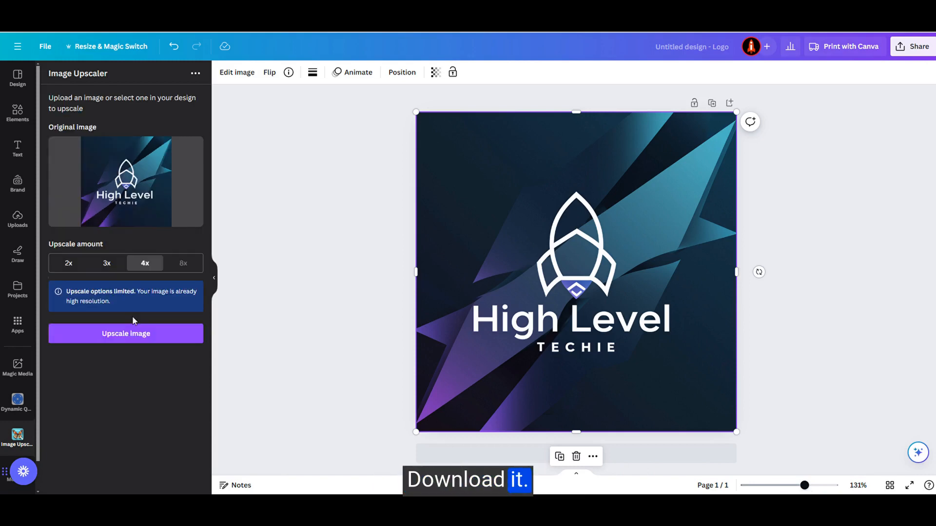
Name the design "HighLevel Techie Logo" and switch to the channel dashboard in YouTube Studio.
{"action": "left_click", "coordinate": [697, 47]}
{"action": "type", "text": "HighLevel Techie Logo"}
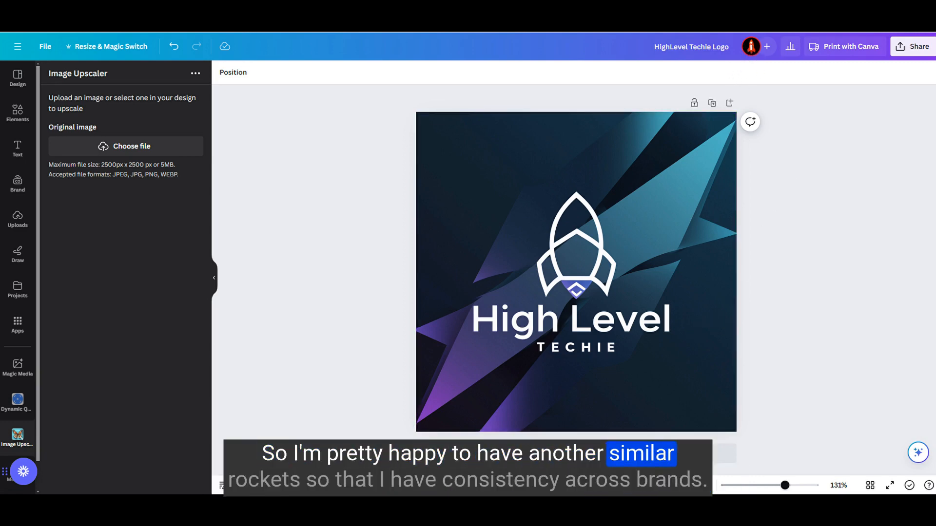
{"action": "left_click", "coordinate": [623, 505]}
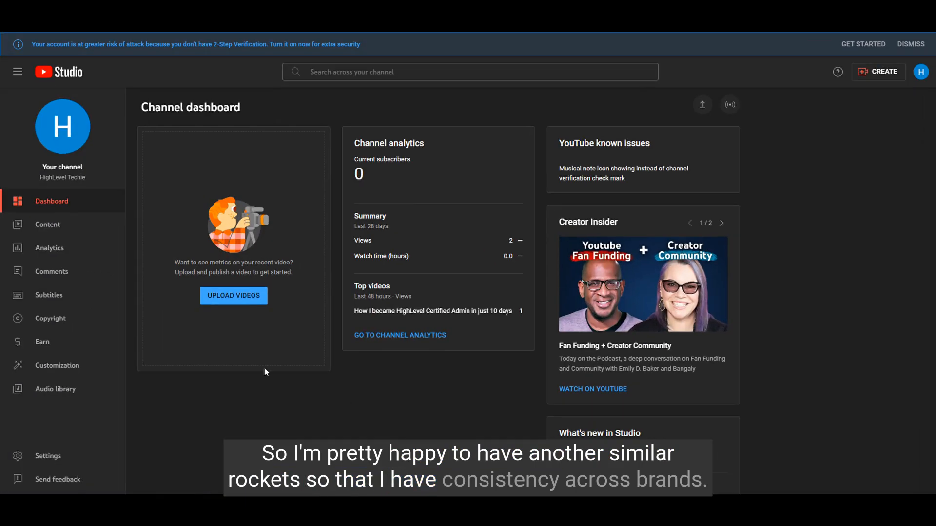